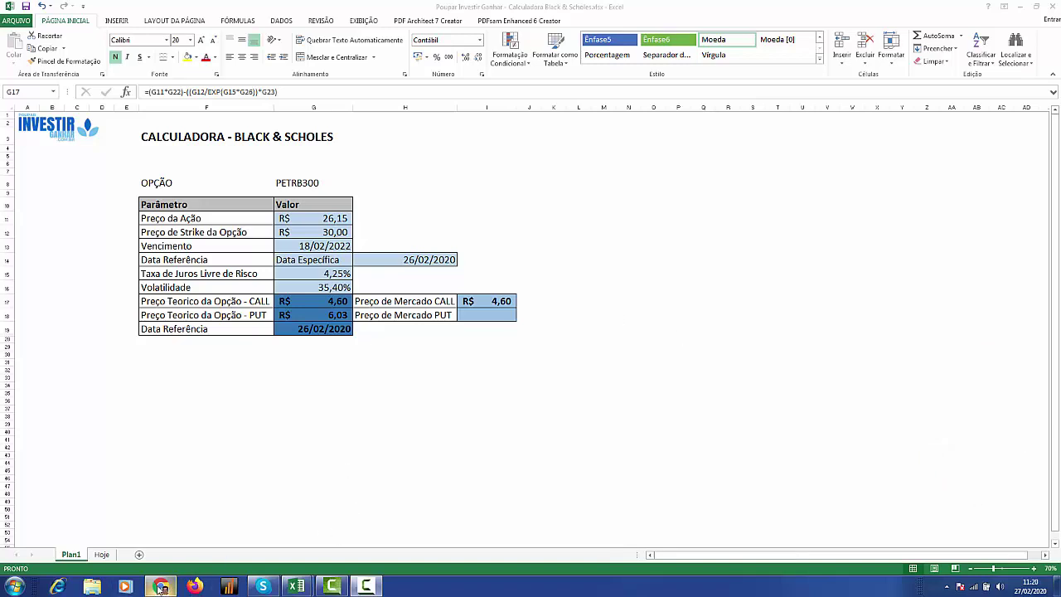
Switch to Chrome and review the draft post's Black & Scholes section for the PETRC274 call example's values.
mouse_move(159, 589)
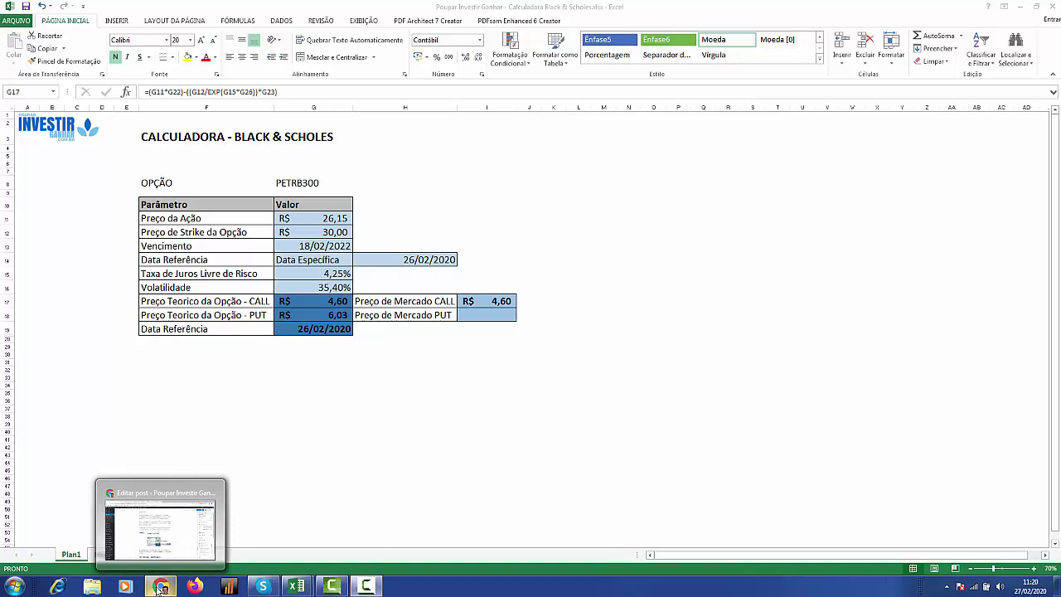
click(180, 540)
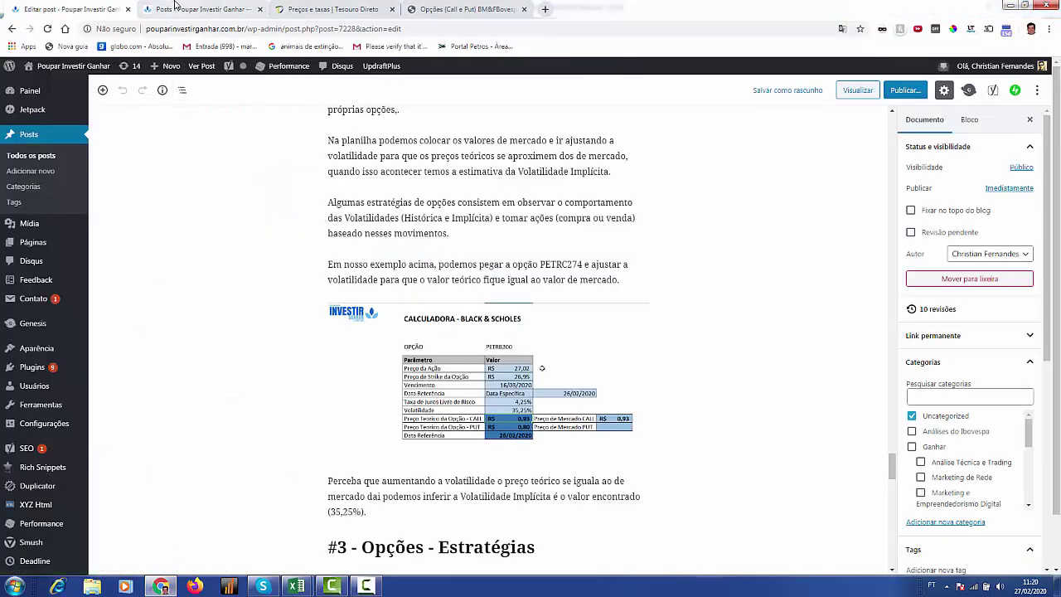
scroll(354, 315, up, 6)
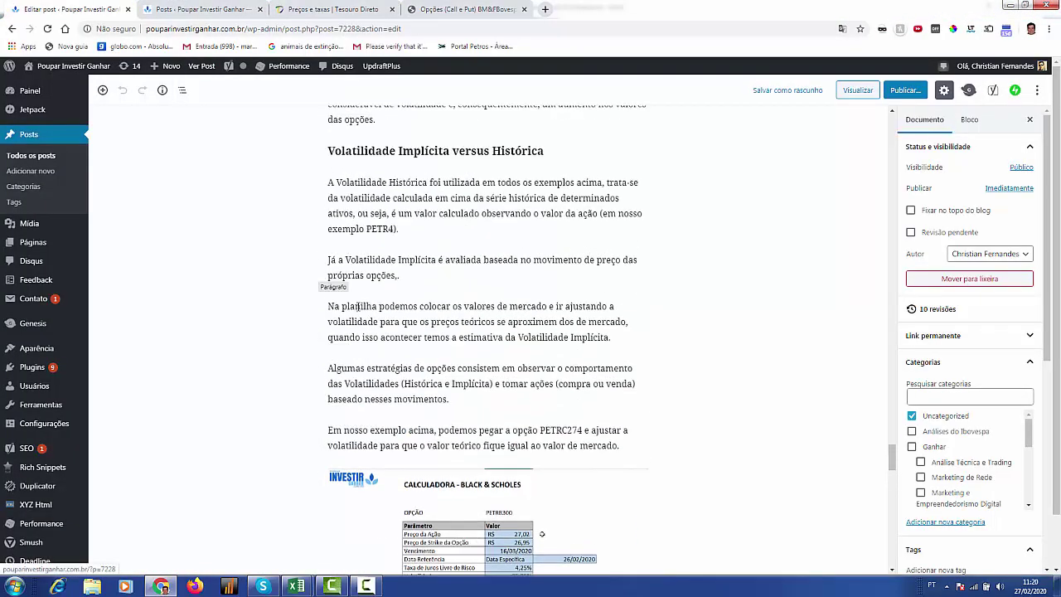
scroll(354, 306, down, 8)
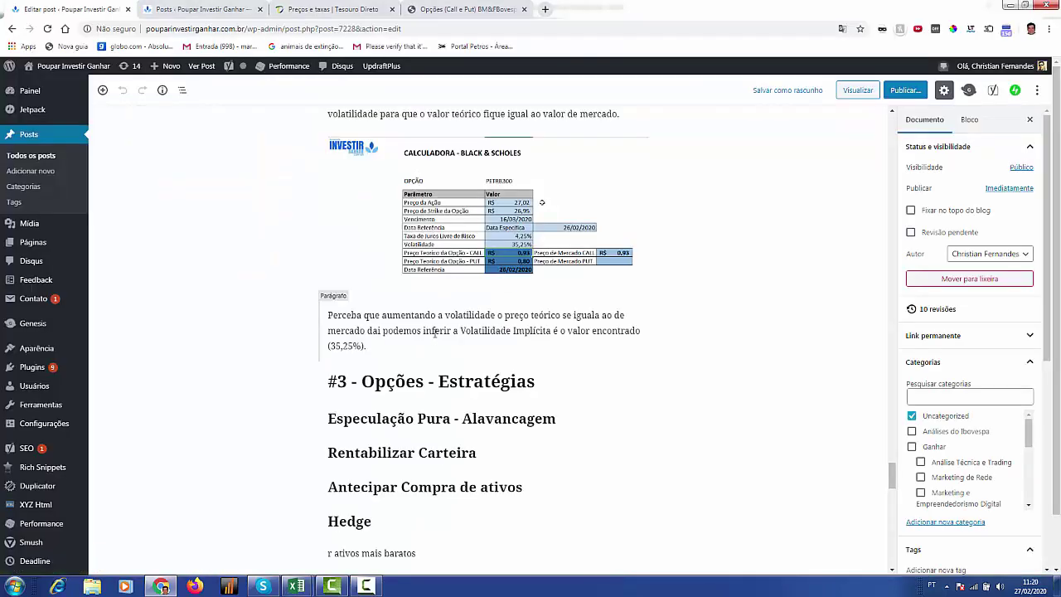
scroll(437, 315, up, 3)
scroll(435, 323, up, 15)
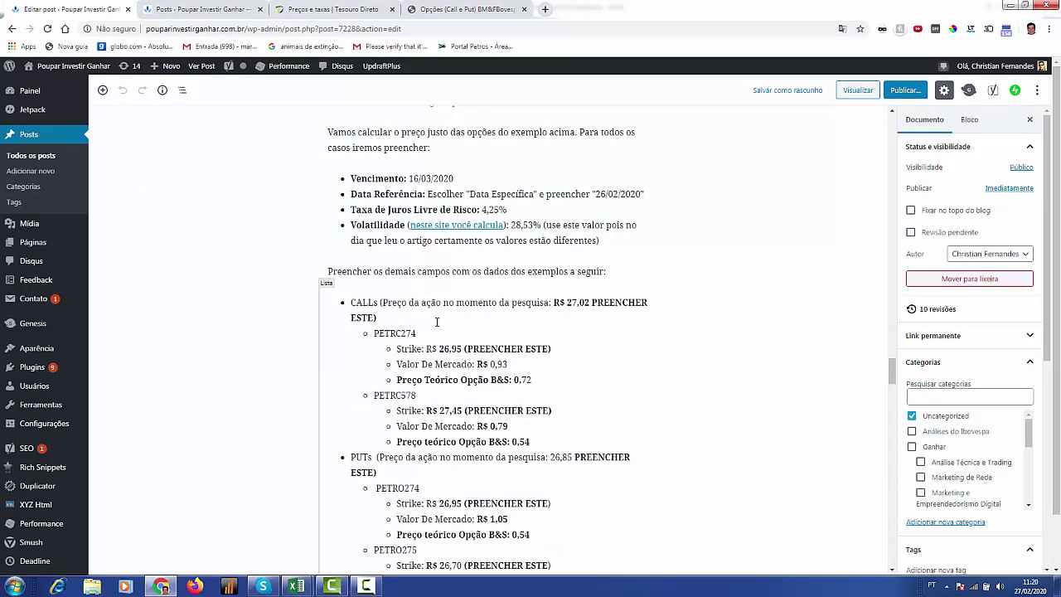
scroll(435, 324, down, 1)
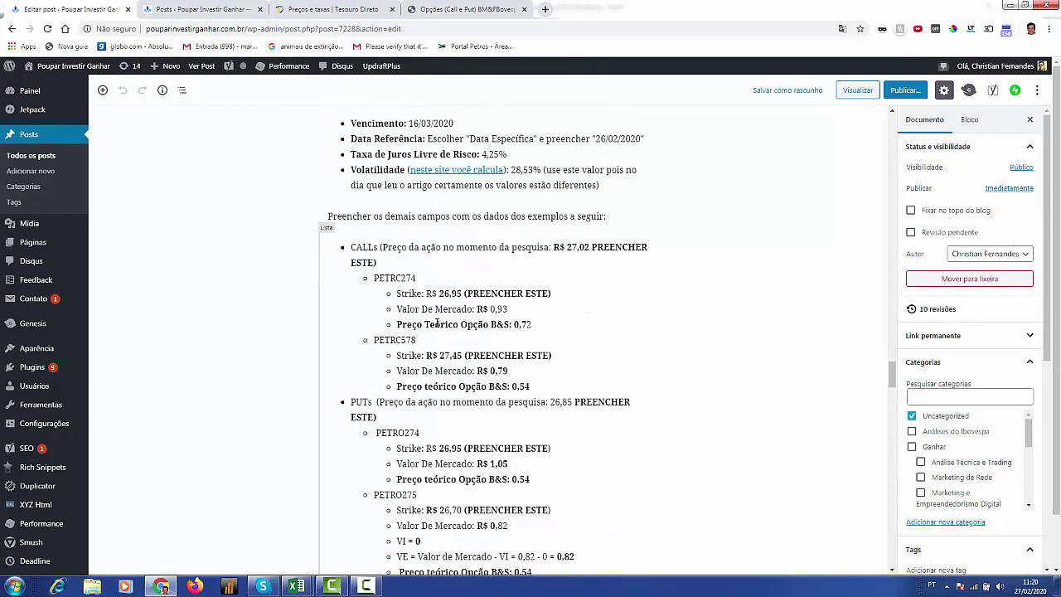
drag(373, 278, 535, 325)
Return to the Excel calculator and set the option code to PETRC274.
key(alt+Tab)
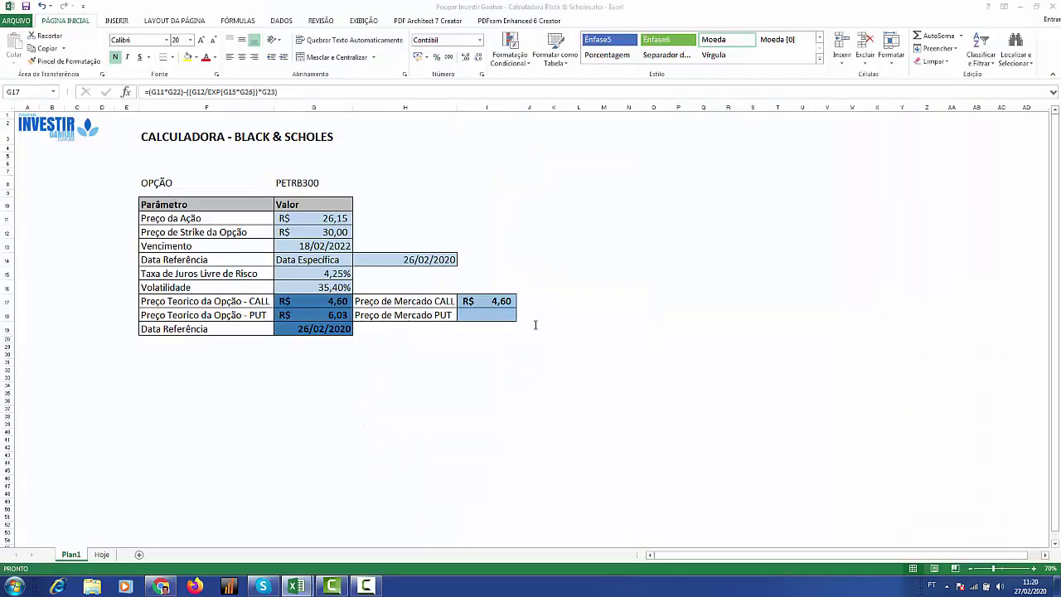
click(296, 183)
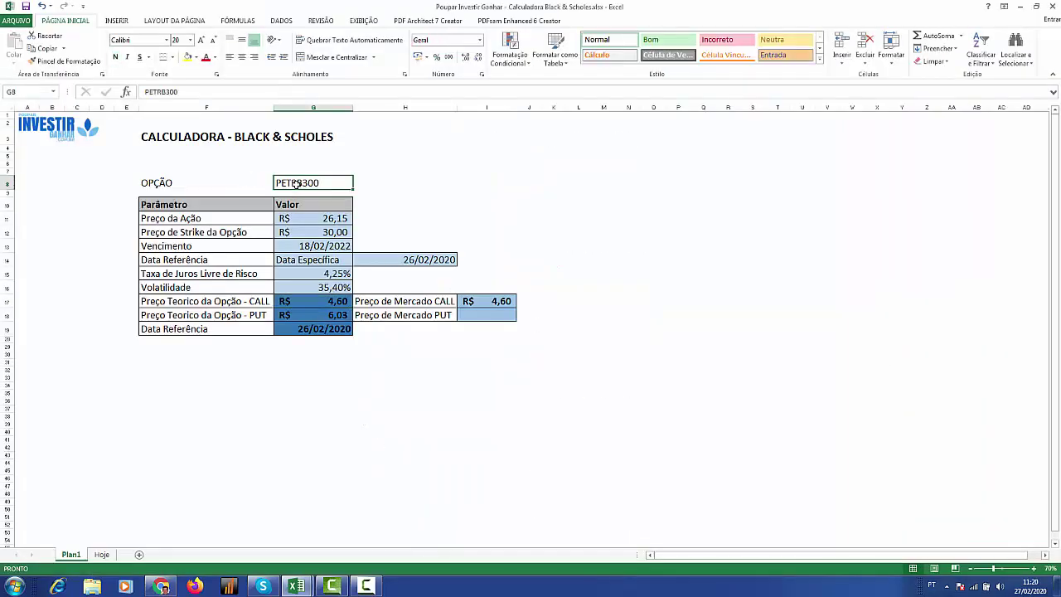
text(PETR)
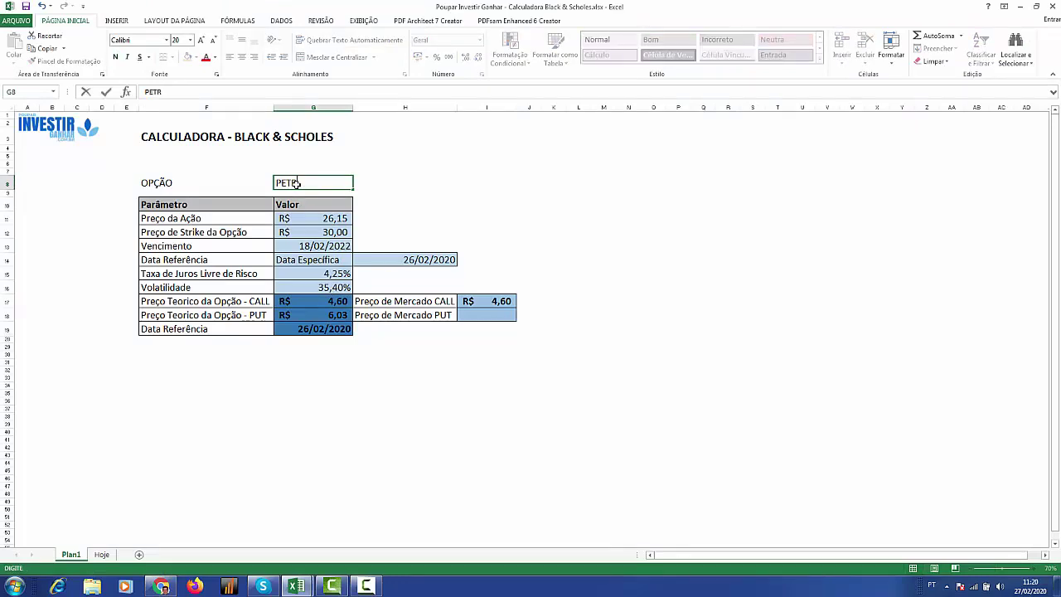
text(C274)
key(Return)
key(Return)
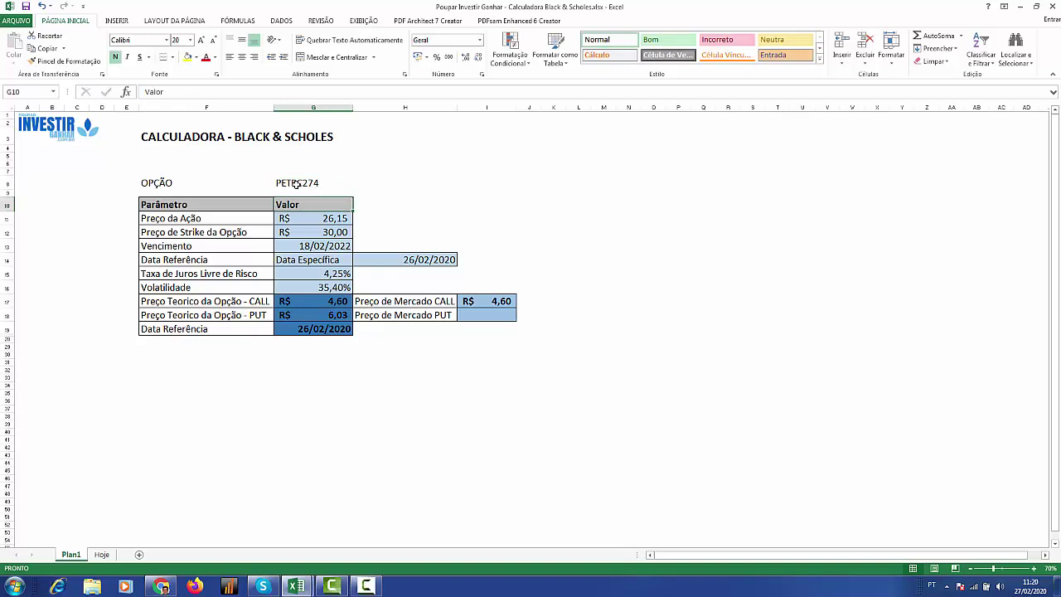
Look up the share price for the calls in the Chrome post and set Preço da Ação to 27,02 in Excel.
key(alt+Tab)
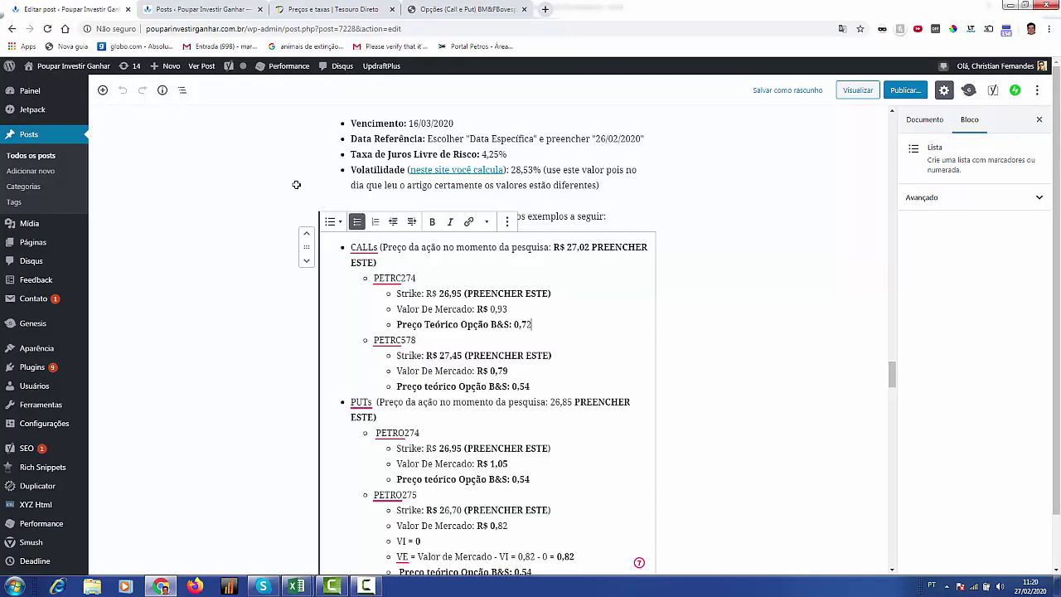
key(alt+Tab)
key(Return)
key(ctrl+c)
key(alt+Tab)
key(alt+Tab)
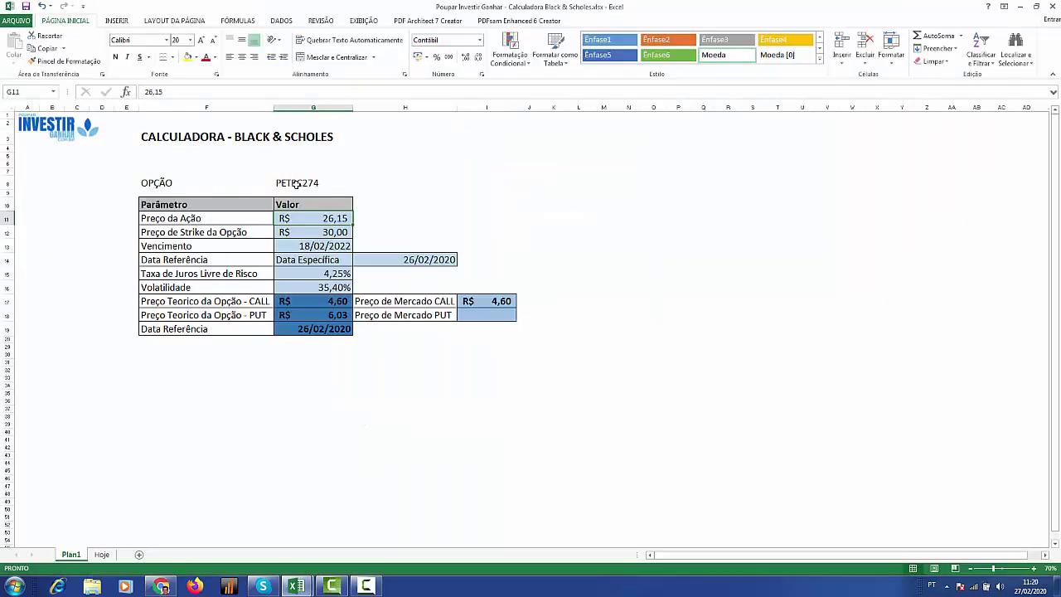
text(27,02)
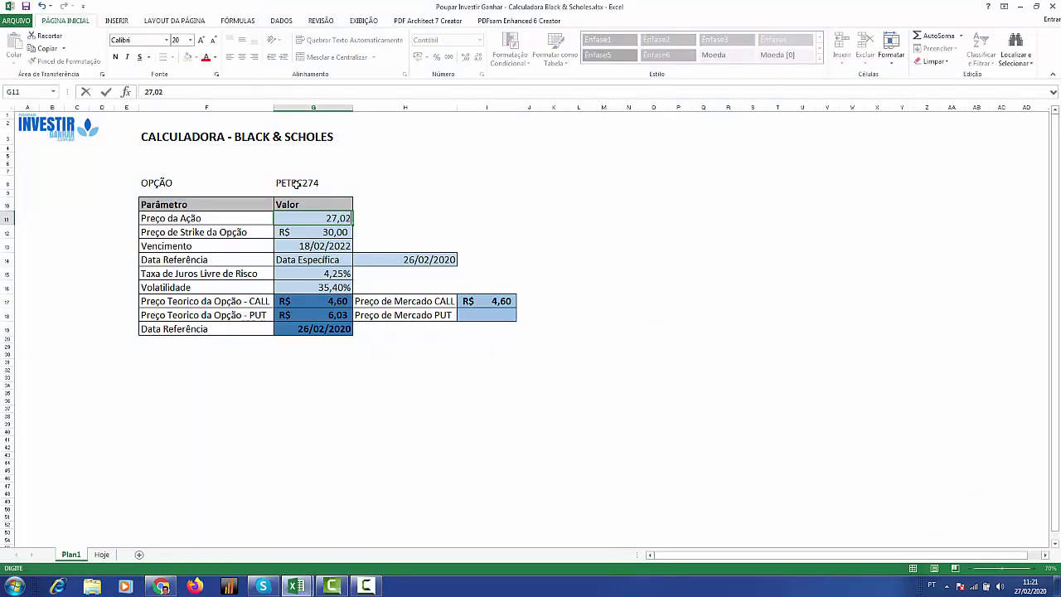
key(Return)
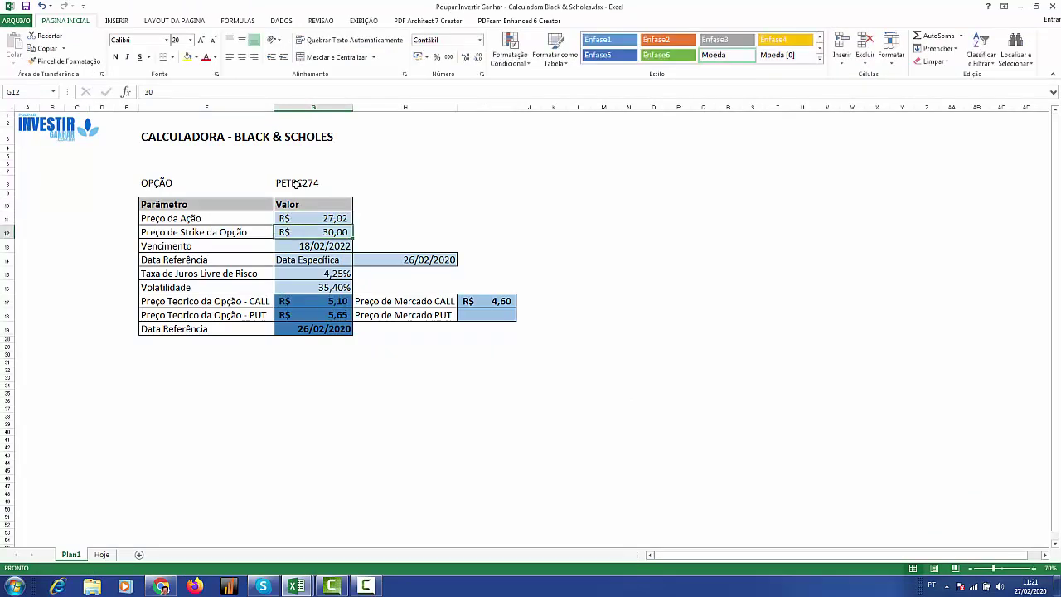
key(Up)
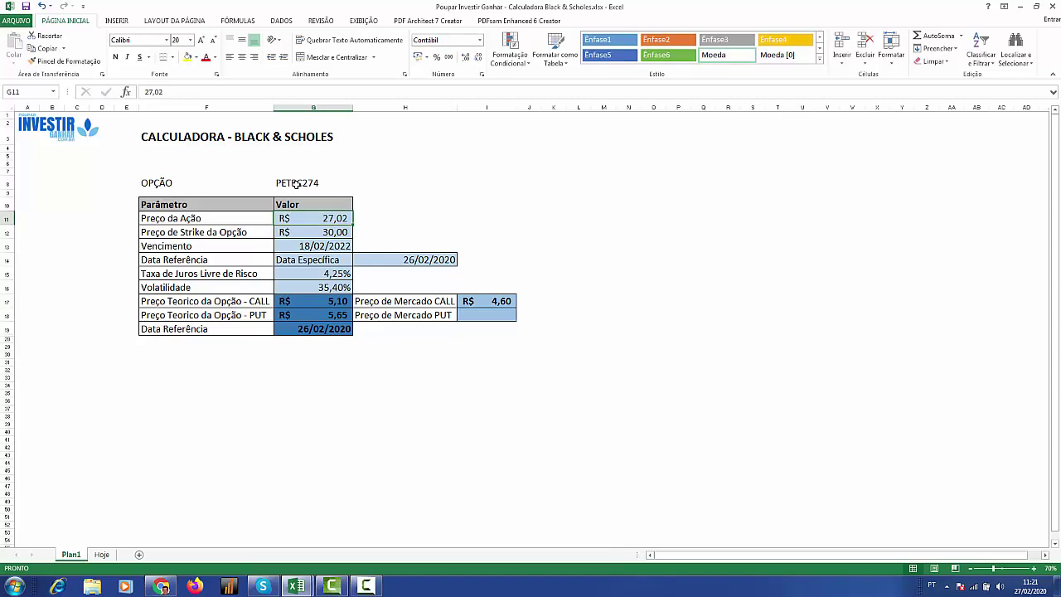
key(Down)
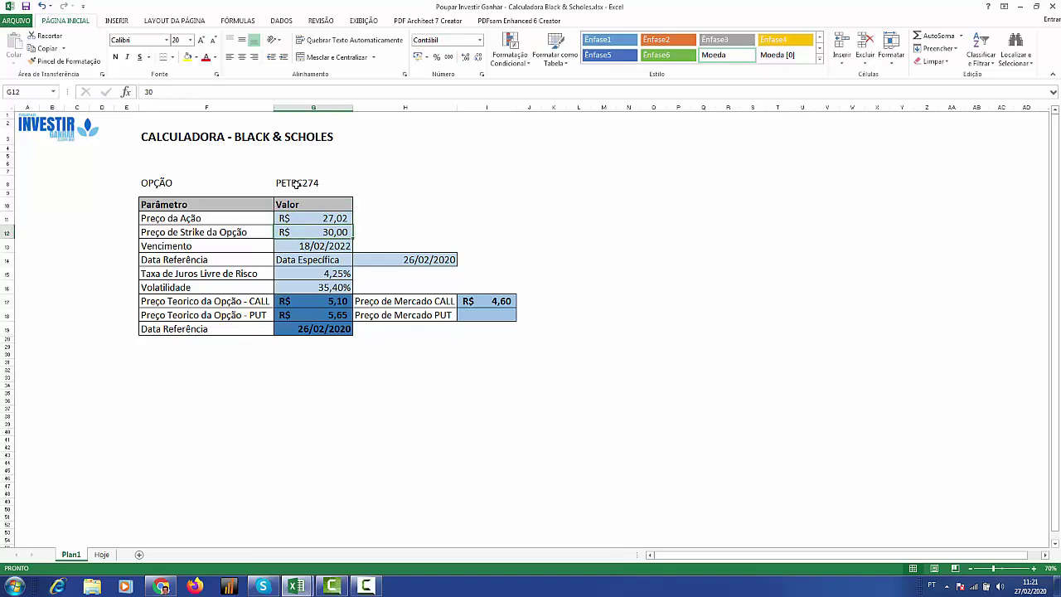
Check the PETRC274 strike in the Chrome post and set Preço de Strike da Opção to 26,95 in Excel.
key(alt+Tab)
key(alt+Tab)
key(alt+Tab)
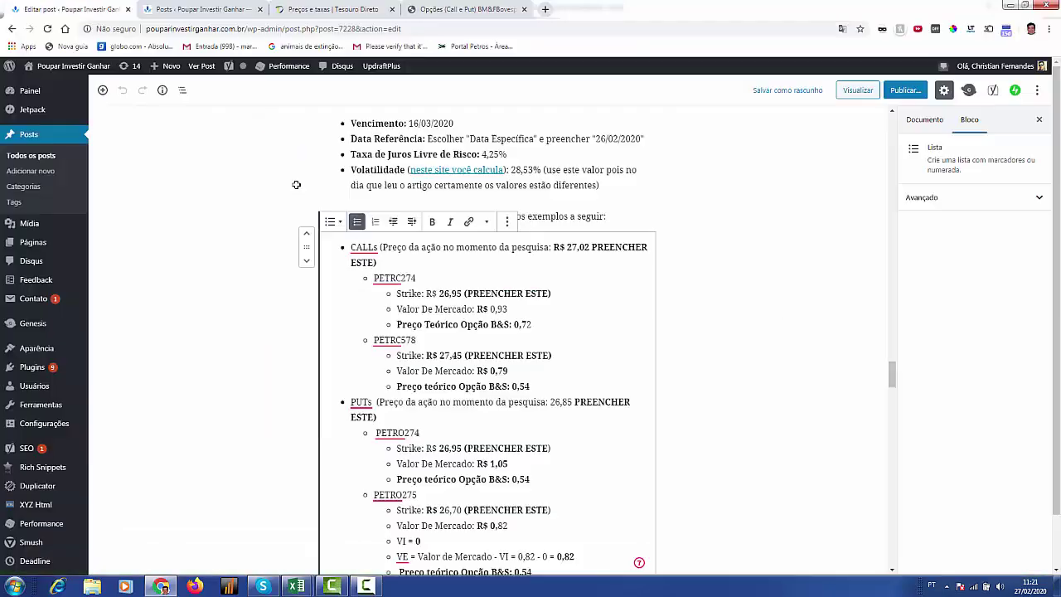
key(alt+Tab)
text(26,95)
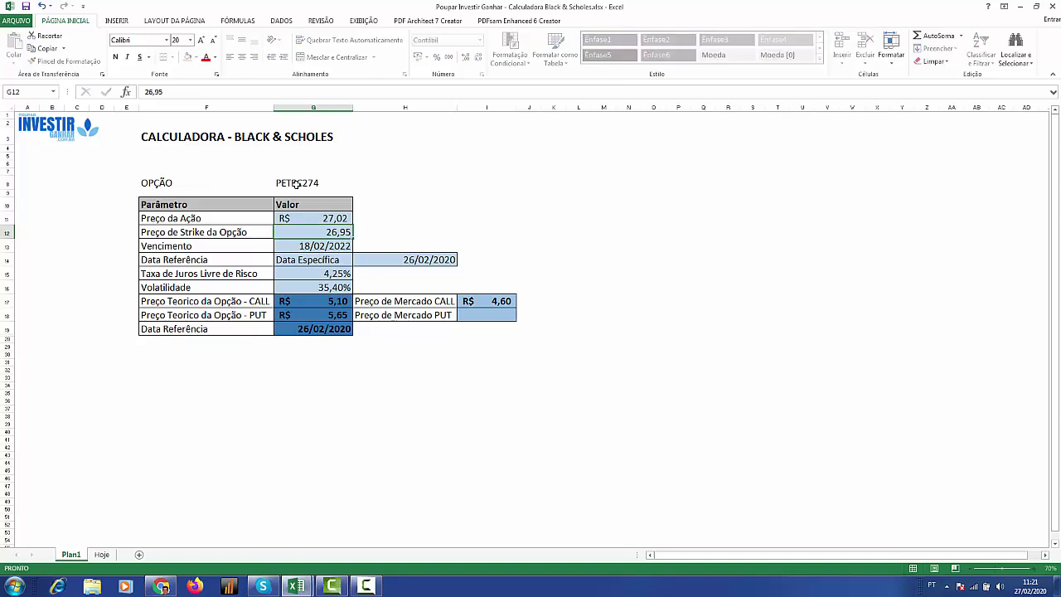
key(Return)
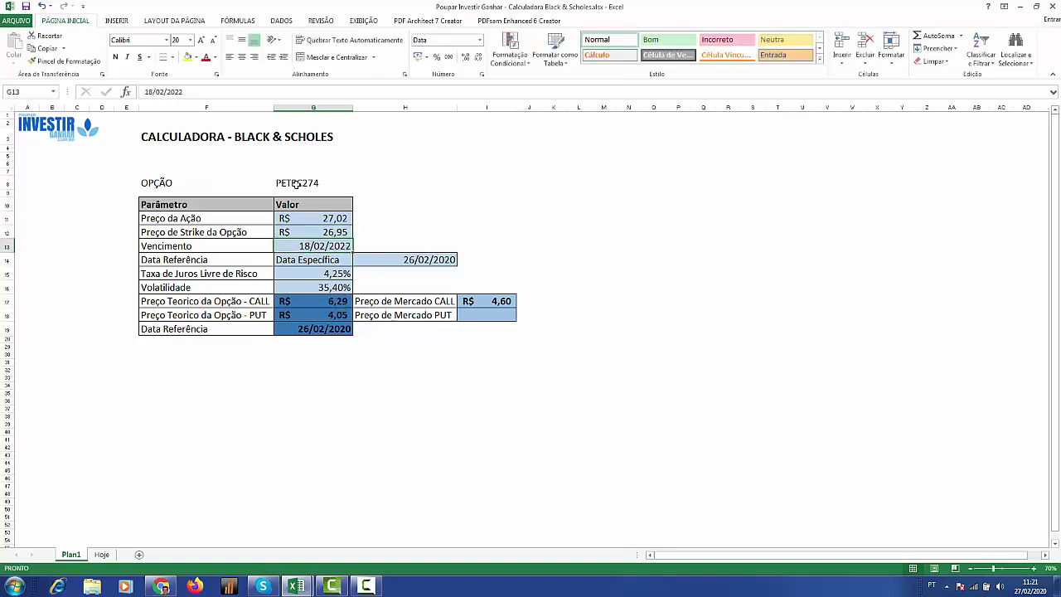
Set the option's expiry date (Vencimento) to 16/03/2020.
text(16/0320)
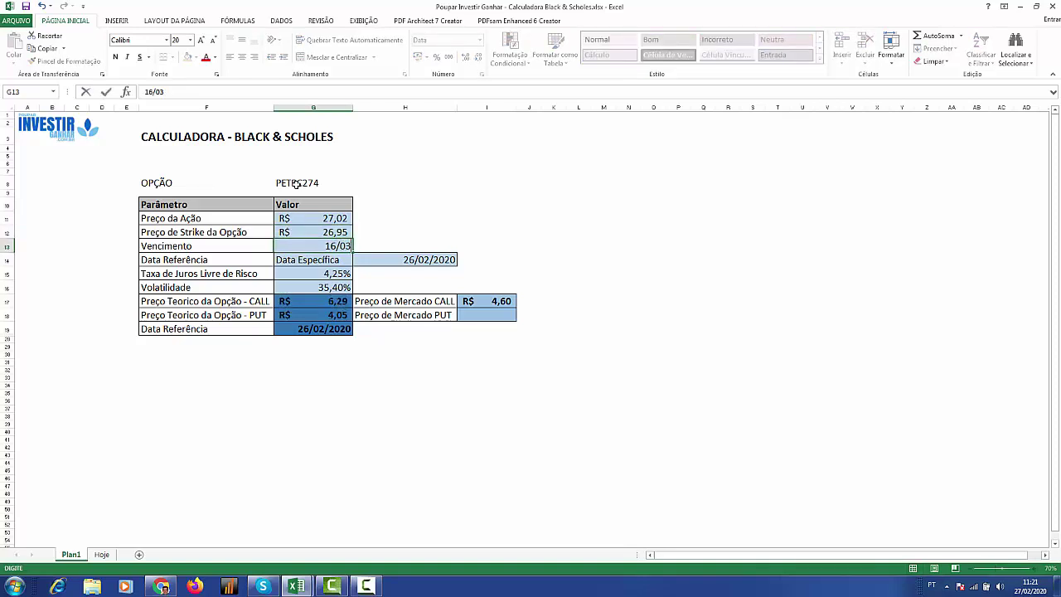
key(BackSpace)
key(BackSpace)
key(BackSpace)
text(/2020)
key(Return)
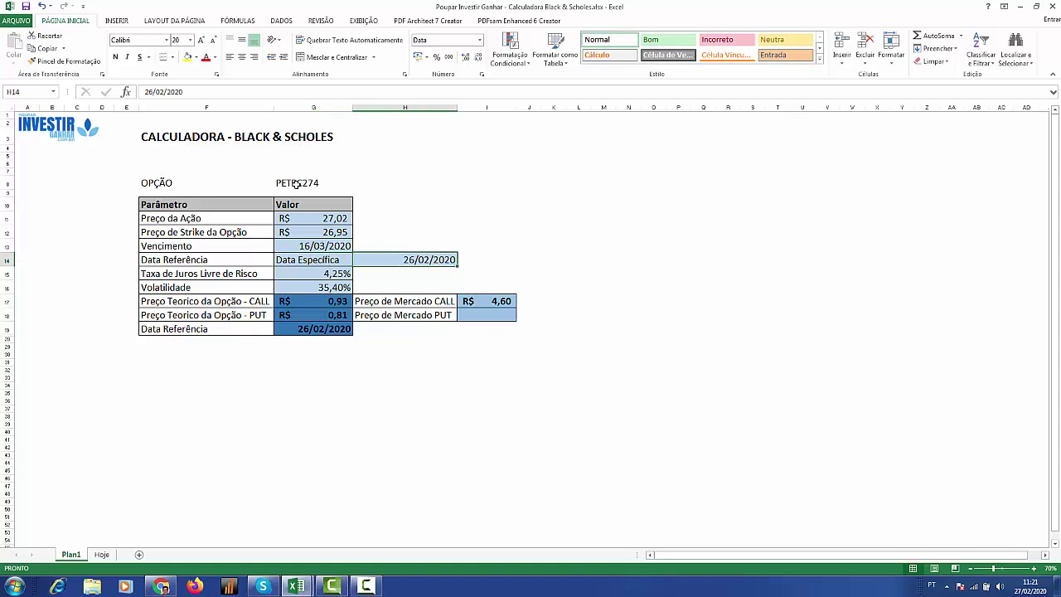
Check the reference date cells and set the volatility (Volatilidade) to 28,59%.
key(Right)
key(Left)
key(Right)
key(Right)
key(Left)
key(Left)
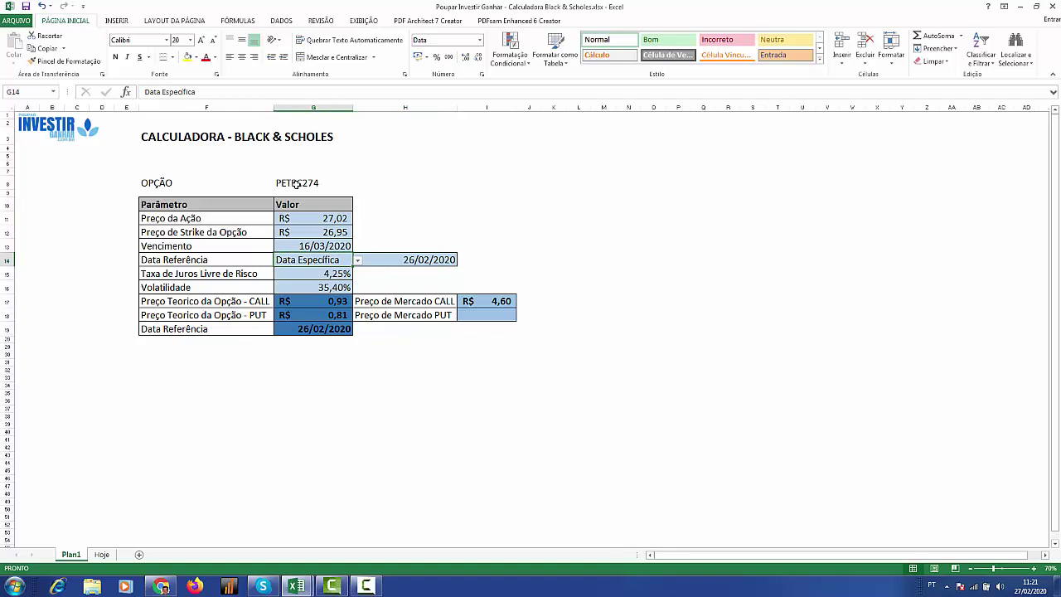
key(Down)
key(Down)
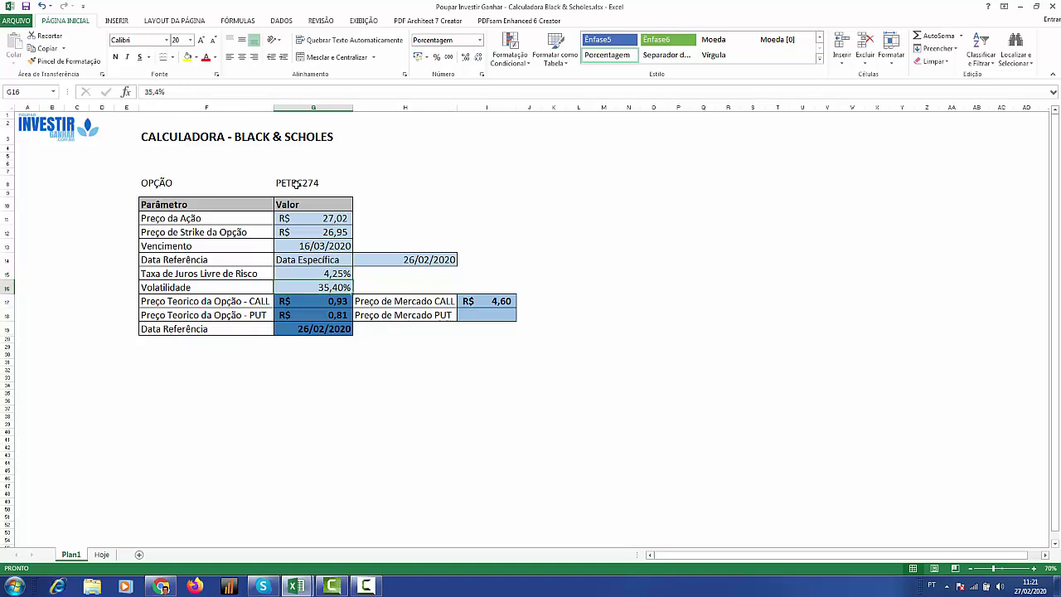
text(28,59)
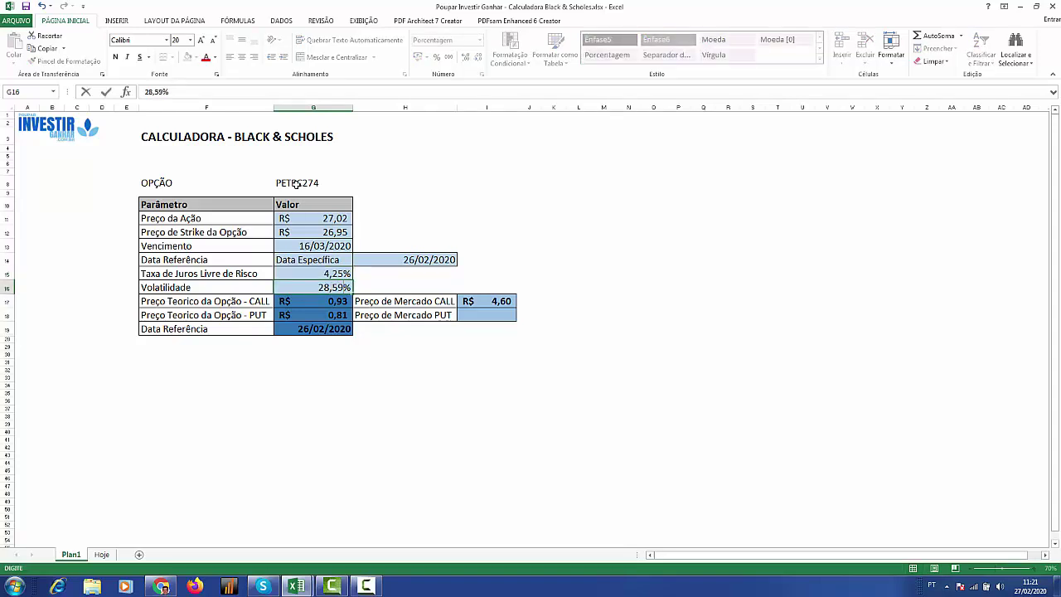
key(Return)
key(Up)
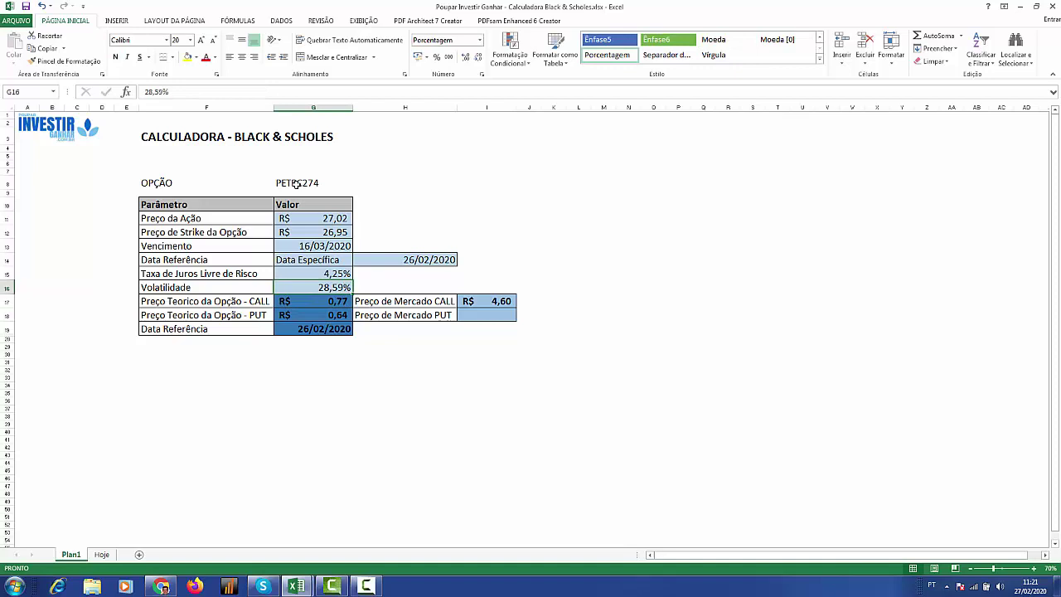
Clear the market price of the call beside the theoretical call price.
key(Down)
key(Right)
key(Right)
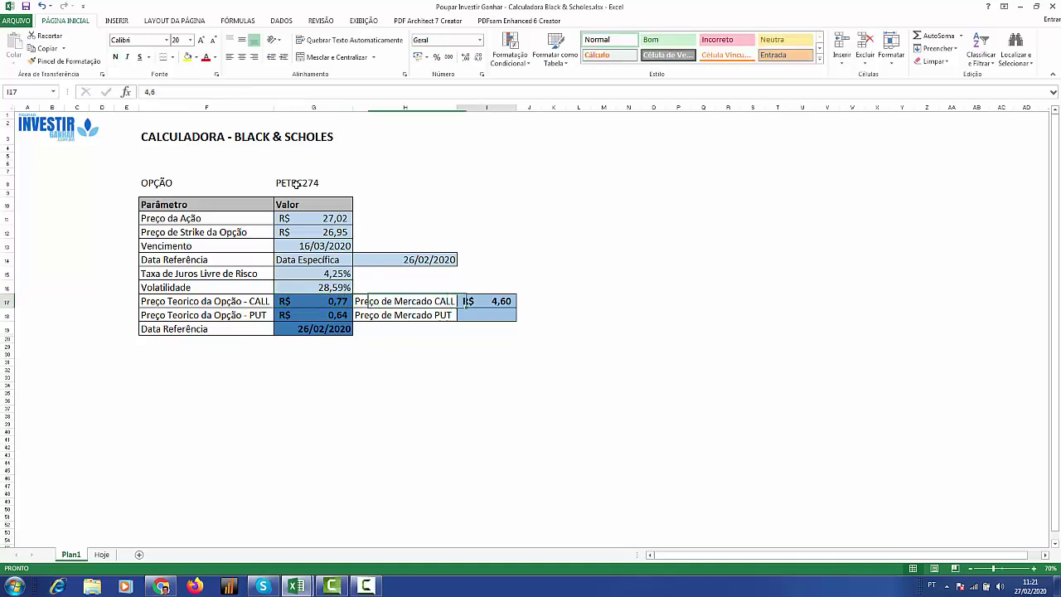
key(Delete)
key(Left)
key(Left)
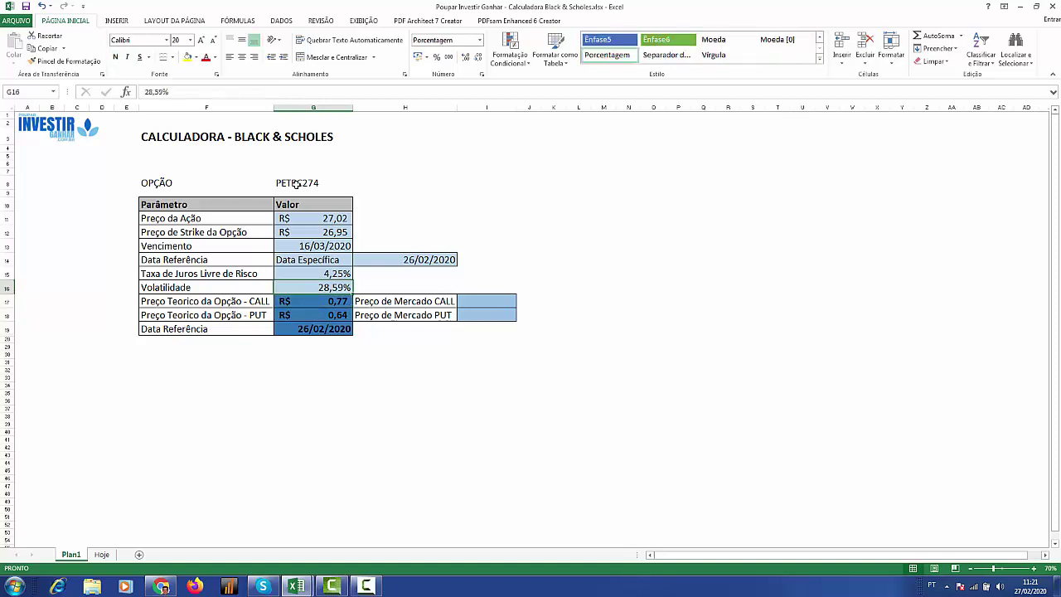
Duplicate the Plan1 sheet within the same workbook and place the copy between Plan1 and Hoje.
click(297, 184)
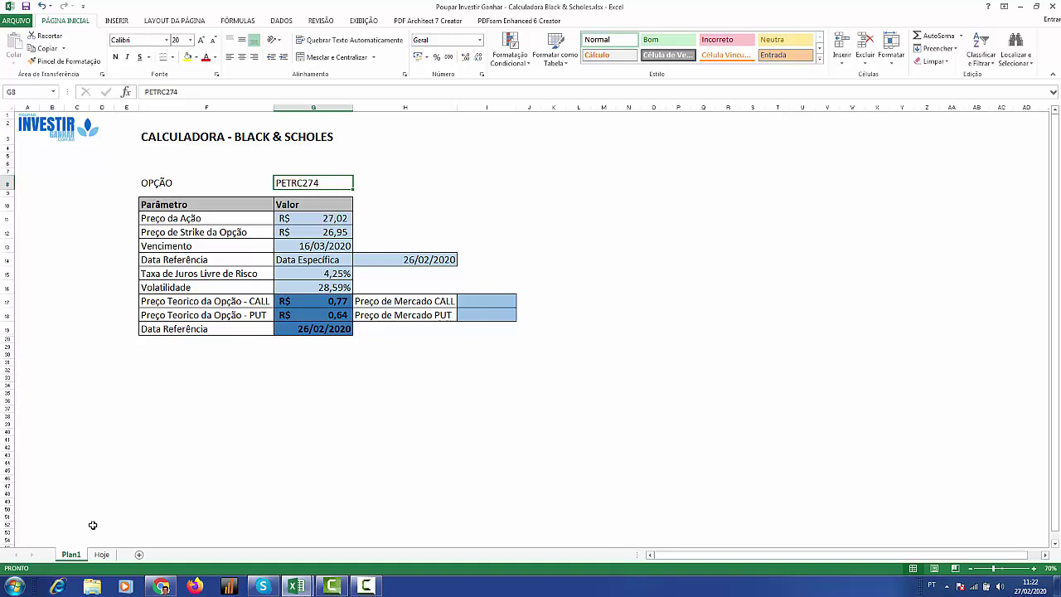
right_click(83, 553)
click(116, 463)
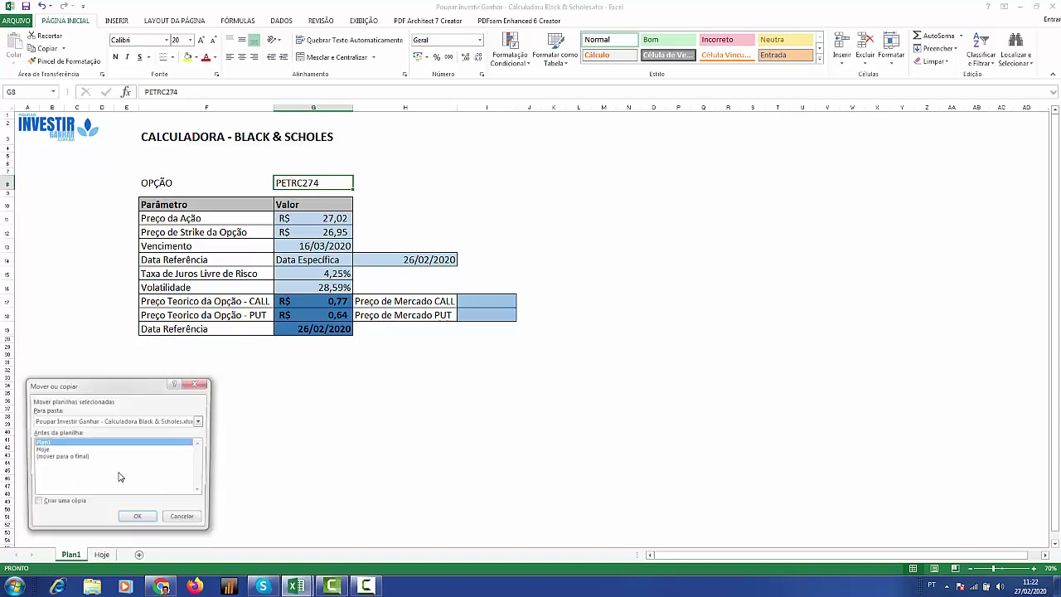
click(58, 503)
click(135, 521)
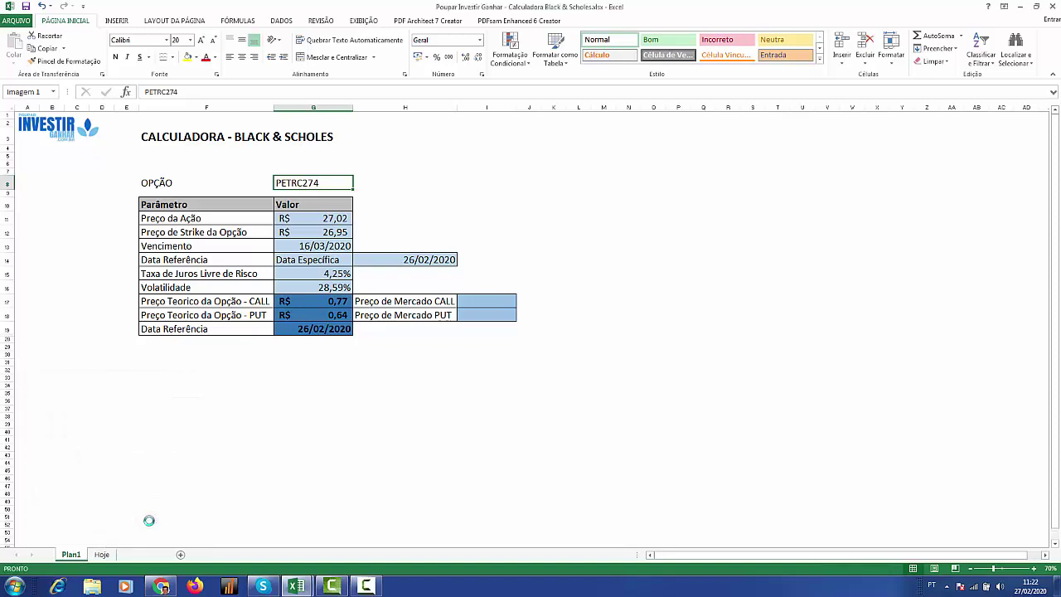
drag(84, 555, 145, 559)
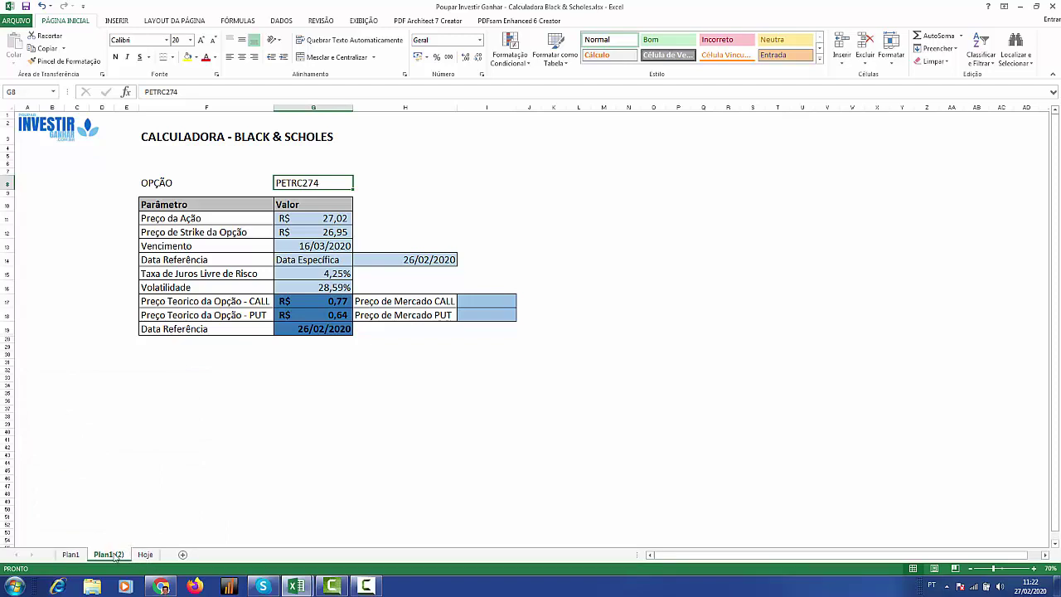
Return to the original Plan1 sheet and inspect the theoretical call price formula and the volatility value.
click(71, 555)
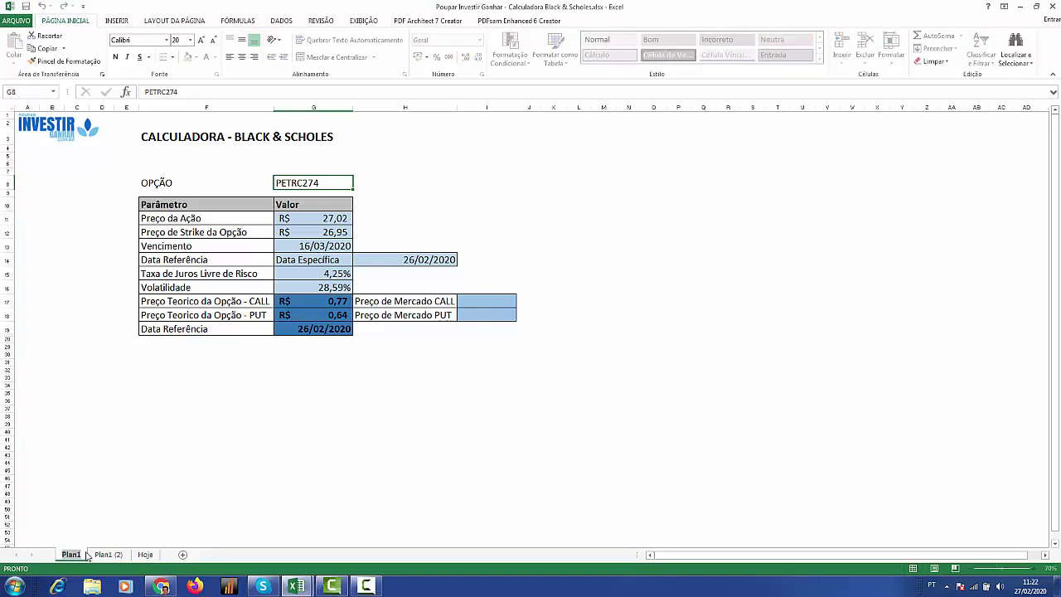
click(294, 394)
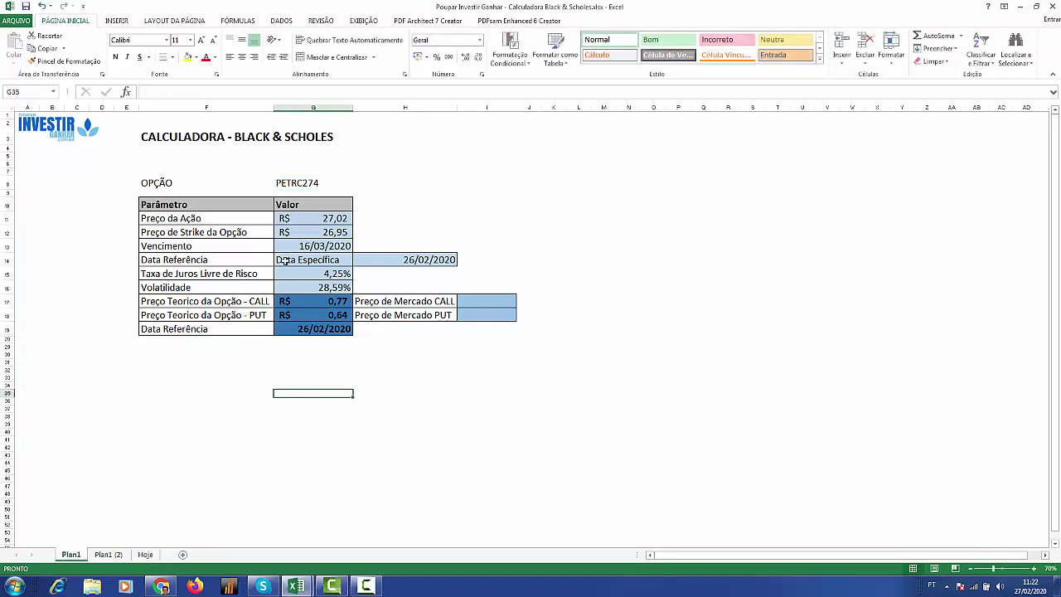
click(323, 304)
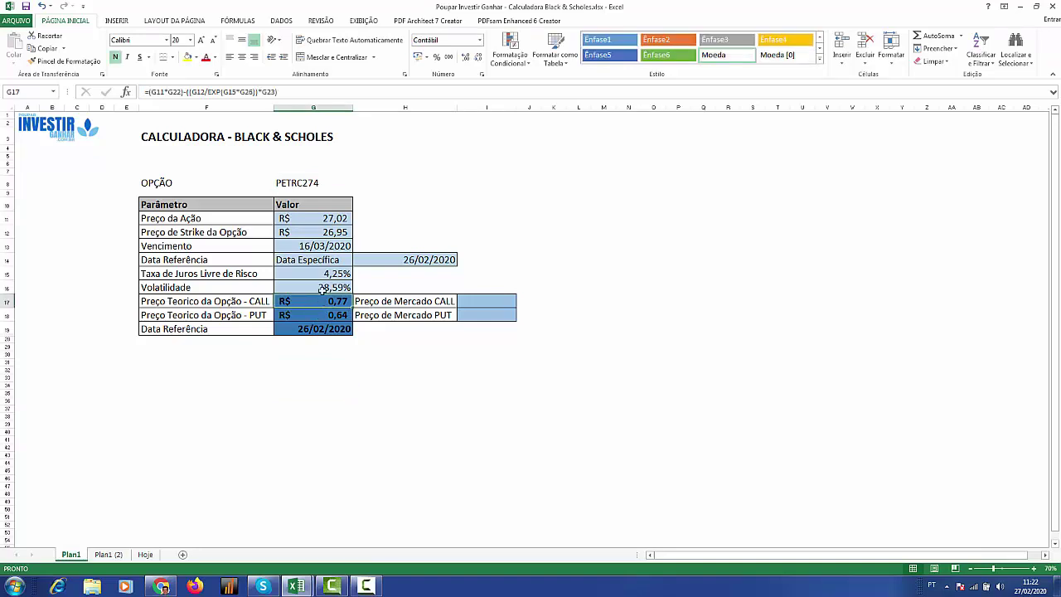
click(321, 288)
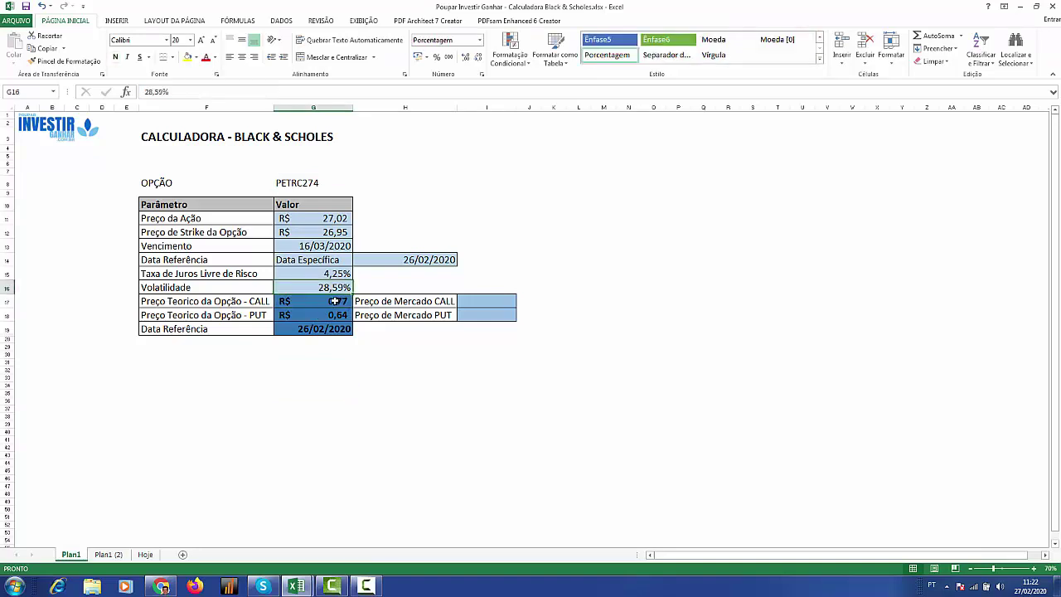
Enter 0,93 as the market price of the call (Preço de Mercado CALL) beside the theoretical call price.
click(335, 301)
key(Up)
click(335, 301)
click(507, 303)
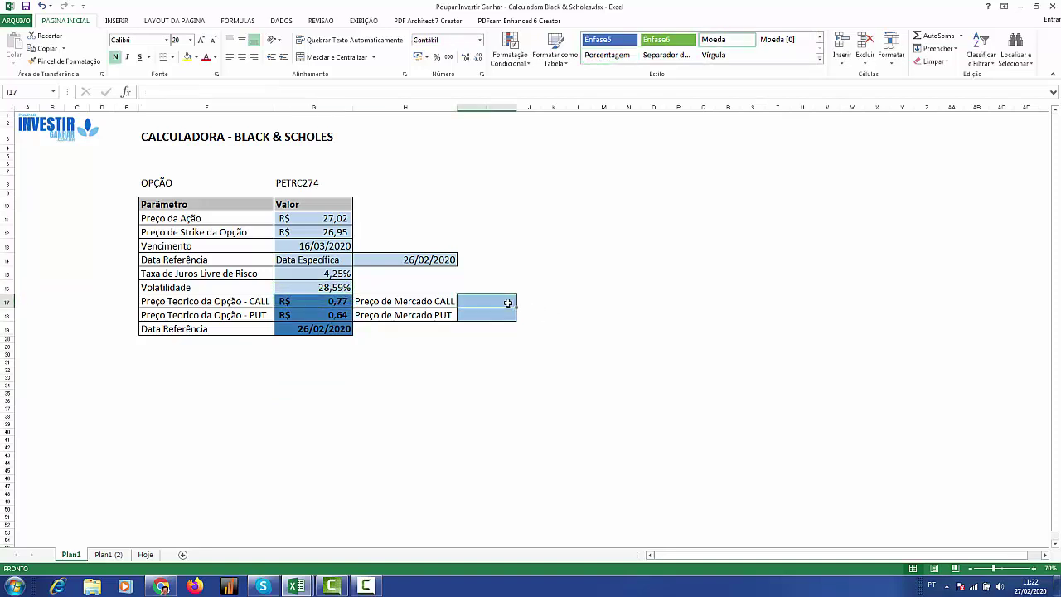
text(0,93)
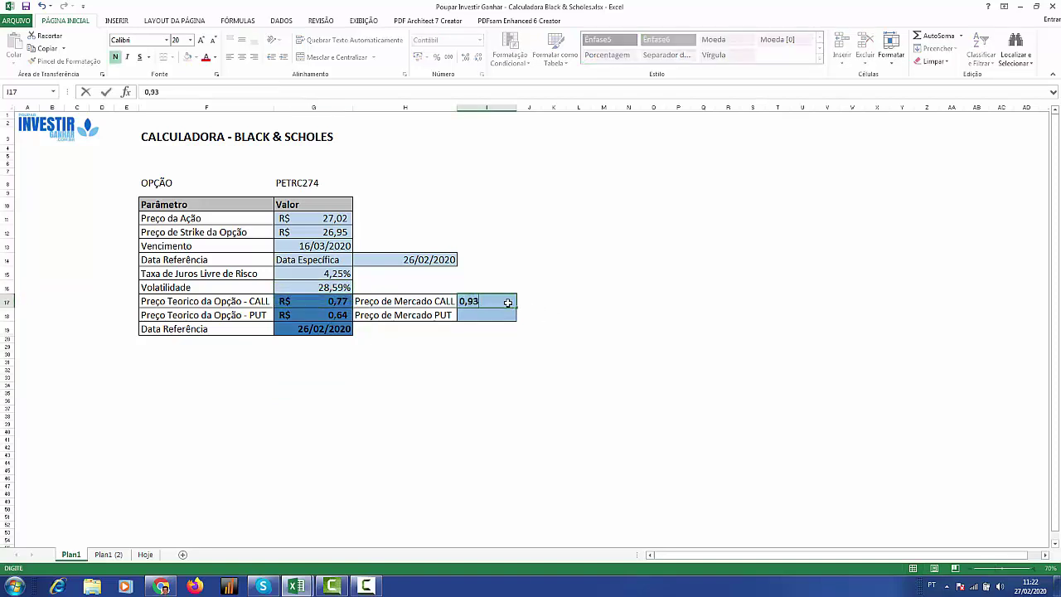
key(Return)
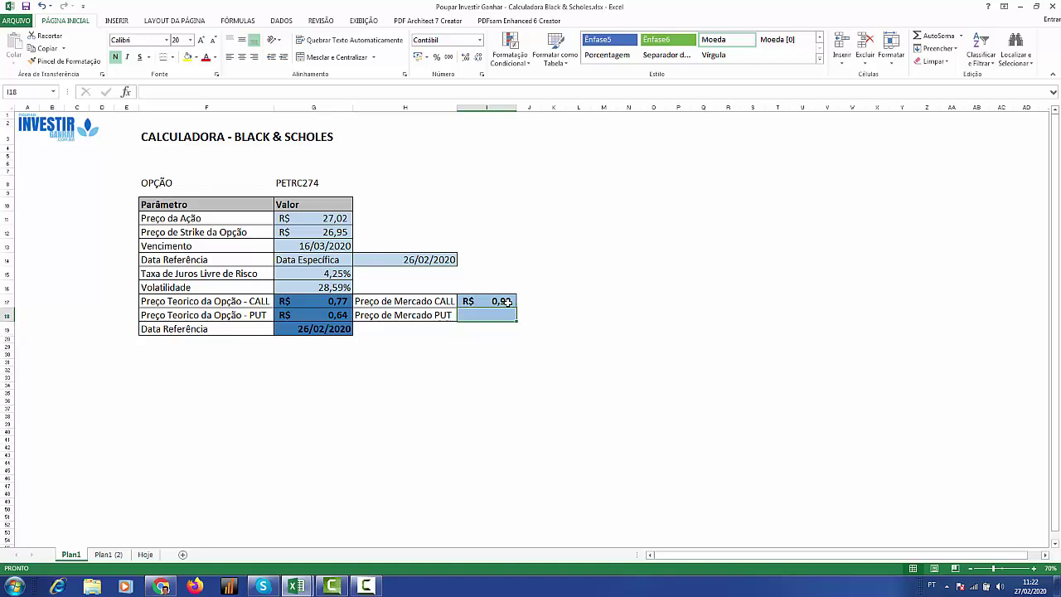
click(507, 302)
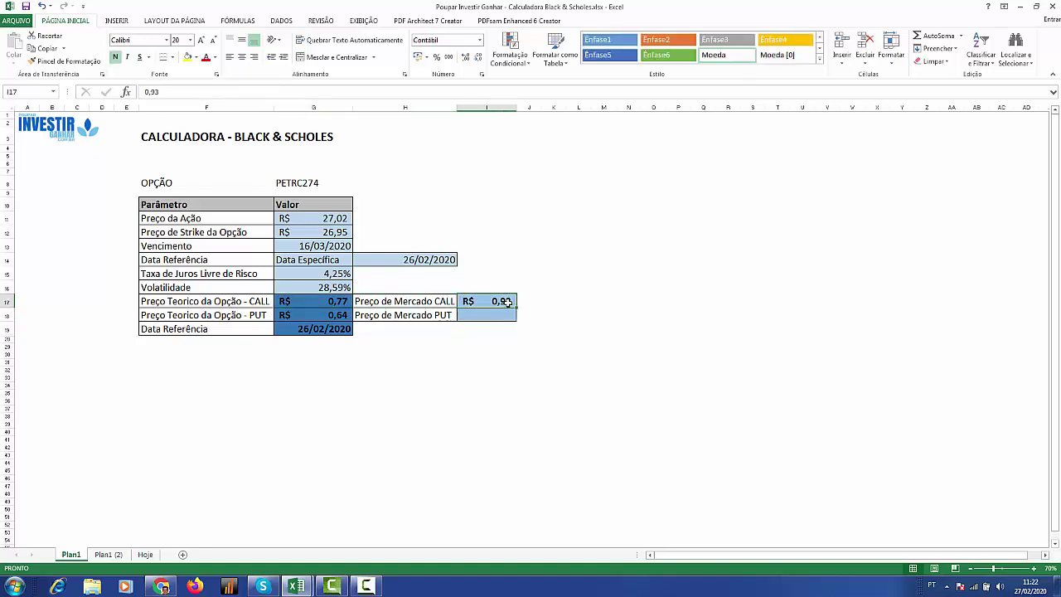
Try volatilities of 32% and 34% to bring the theoretical call price closer to the call's market price.
click(314, 285)
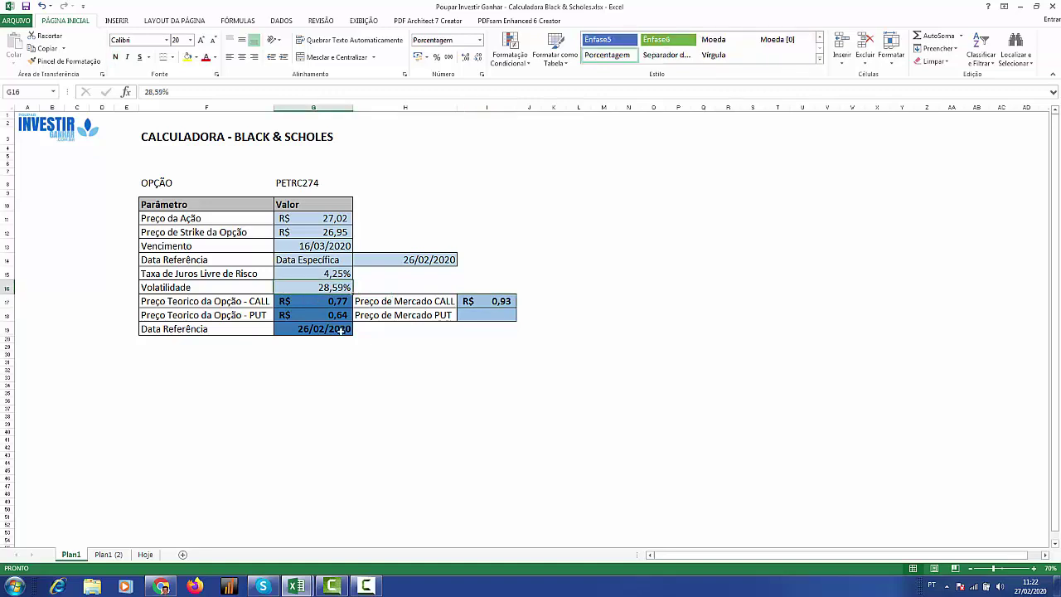
text(32)
key(Return)
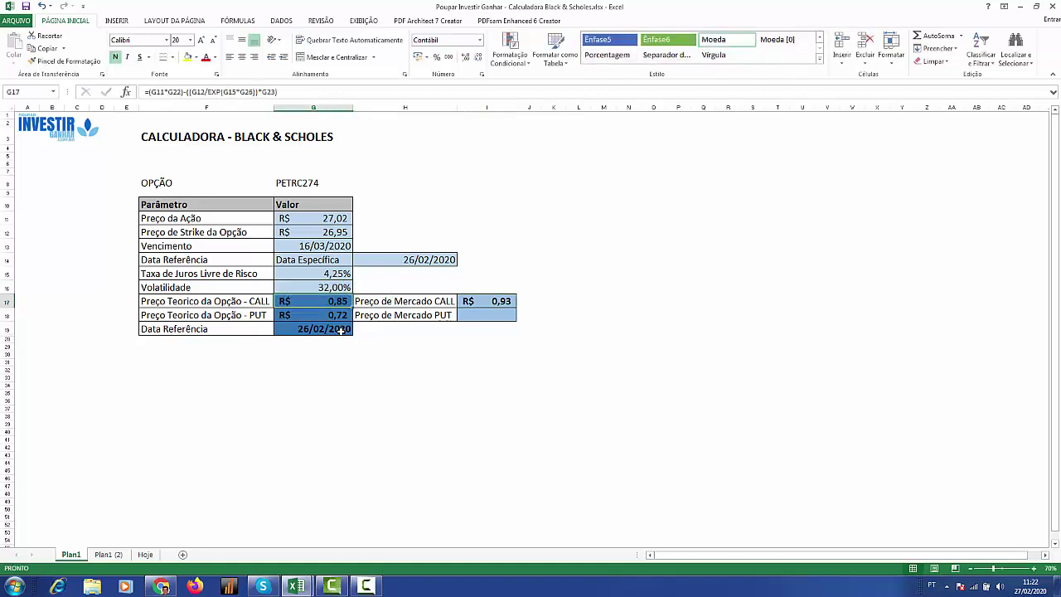
key(Up)
text(34)
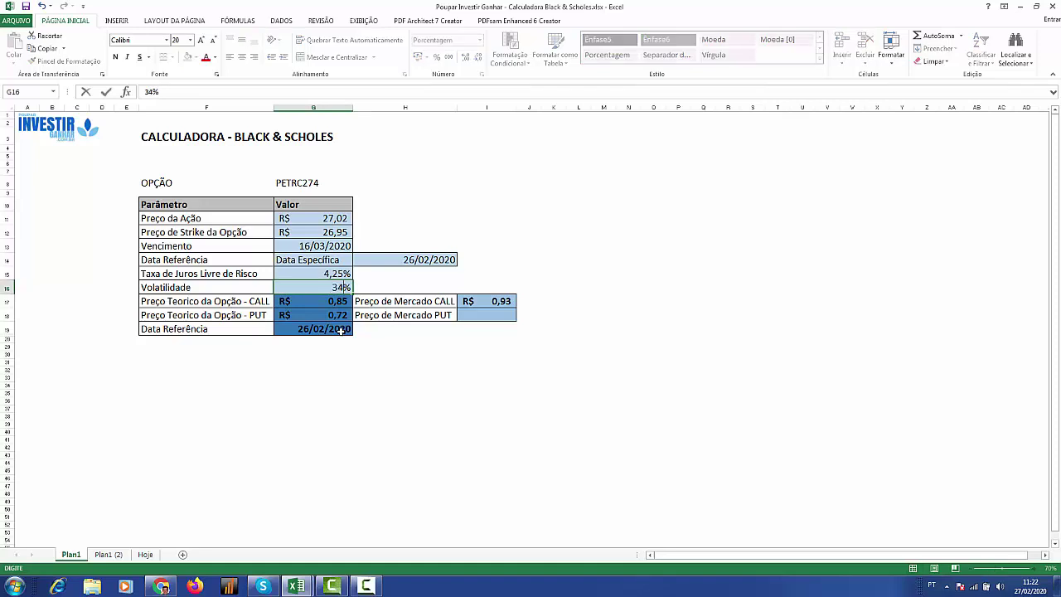
key(Return)
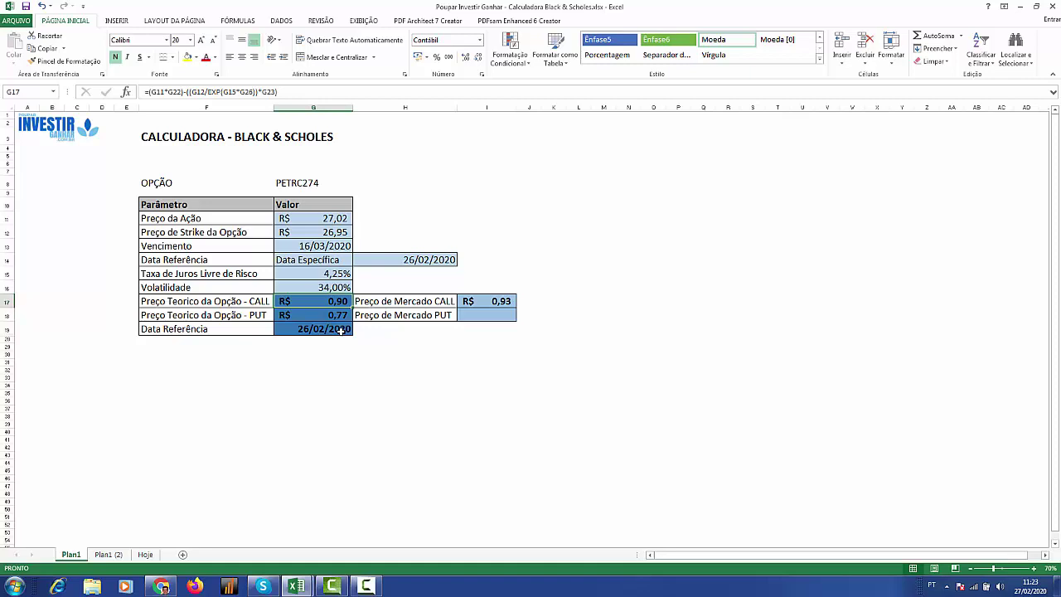
Refine the volatility to 35% and finally 35,4% to match the theoretical call price to the market price.
key(Up)
key(Up)
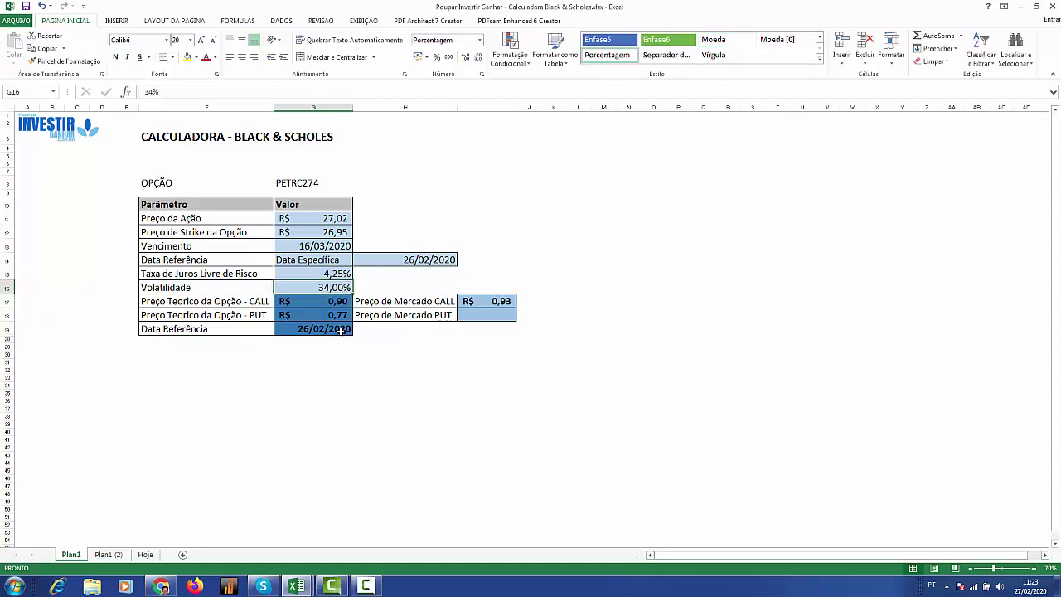
text(35)
key(Return)
key(Up)
text(35,4)
key(Return)
key(Up)
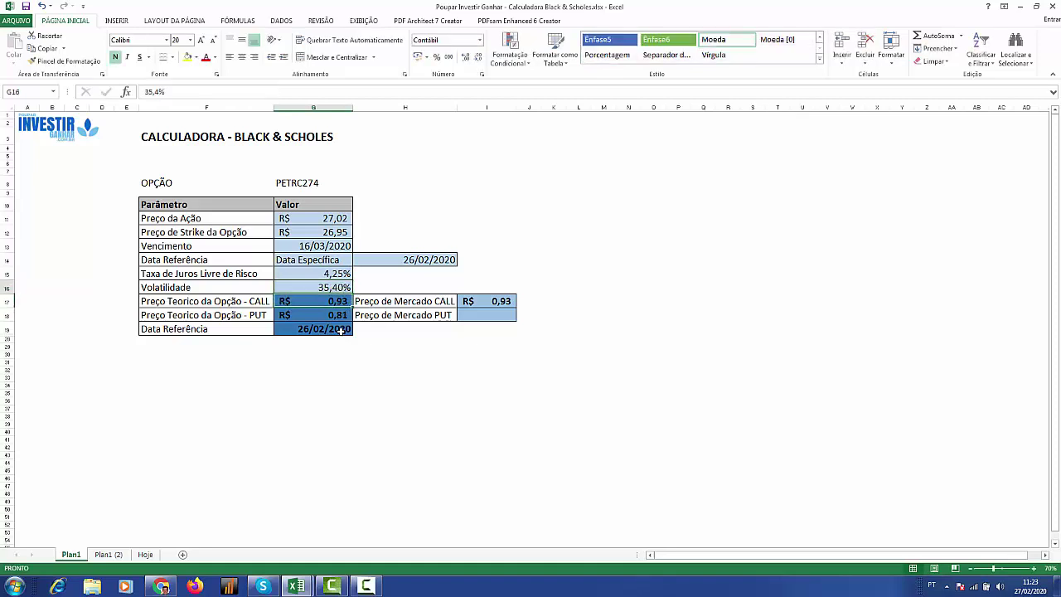